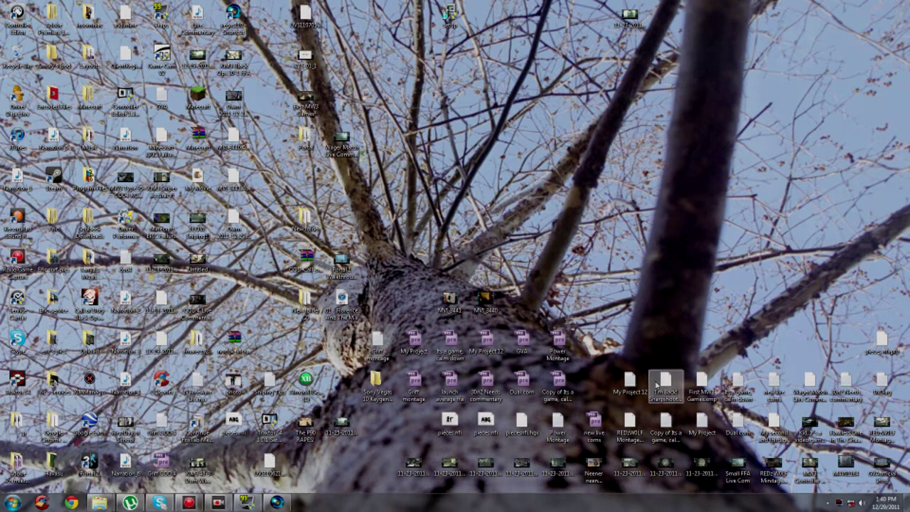
- Expand the hidden notification-area icons in the system tray
click(827, 503)
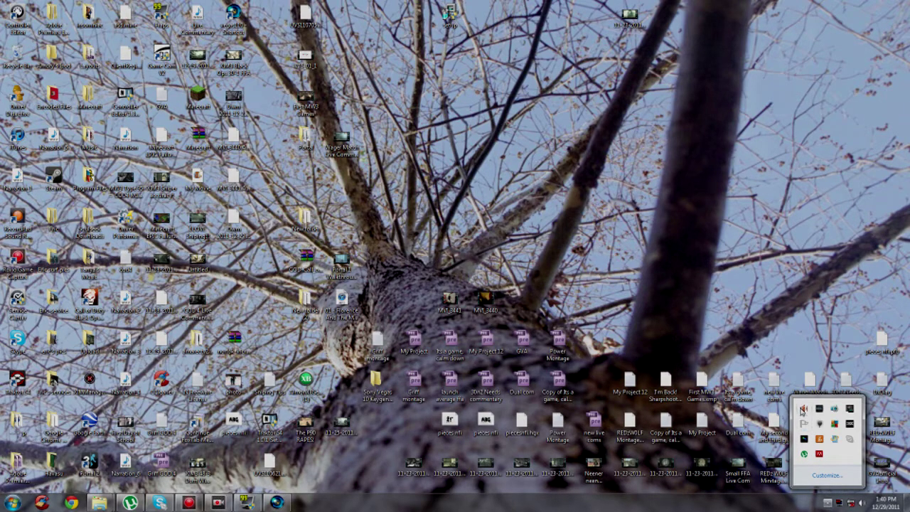
- Open the Sound control panel's Recording tab, listing FrontMic and Microphone, centred on screen
right_click(802, 409)
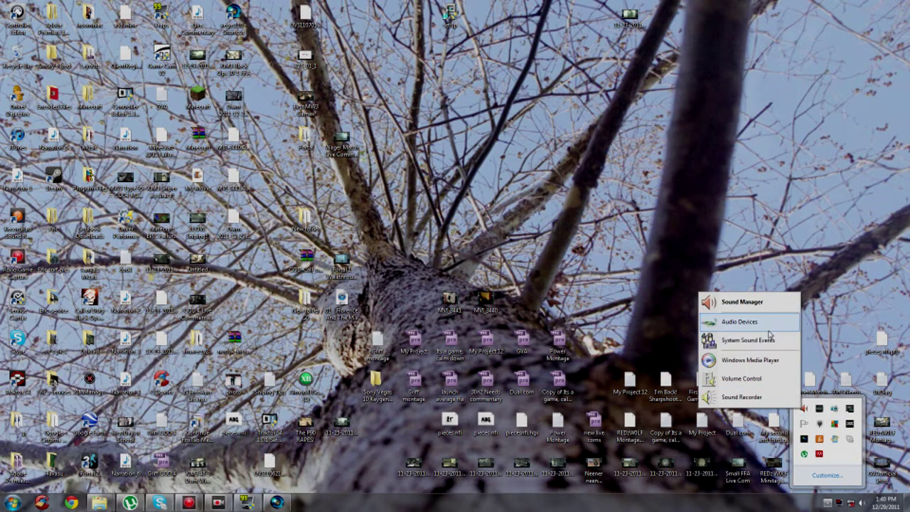
click(742, 322)
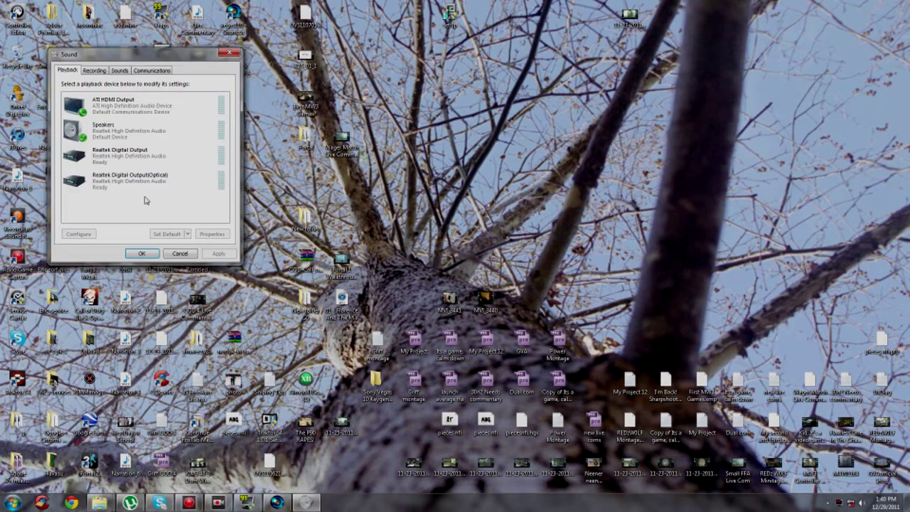
click(94, 71)
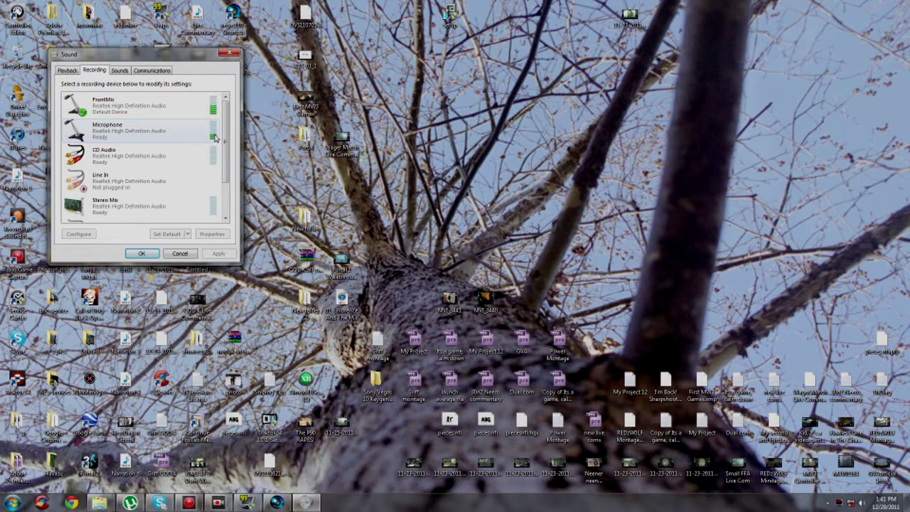
click(219, 502)
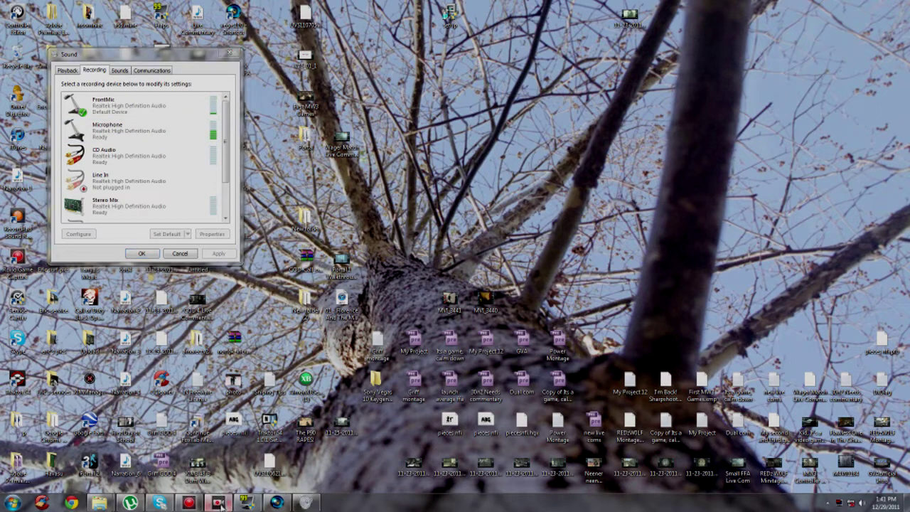
click(218, 502)
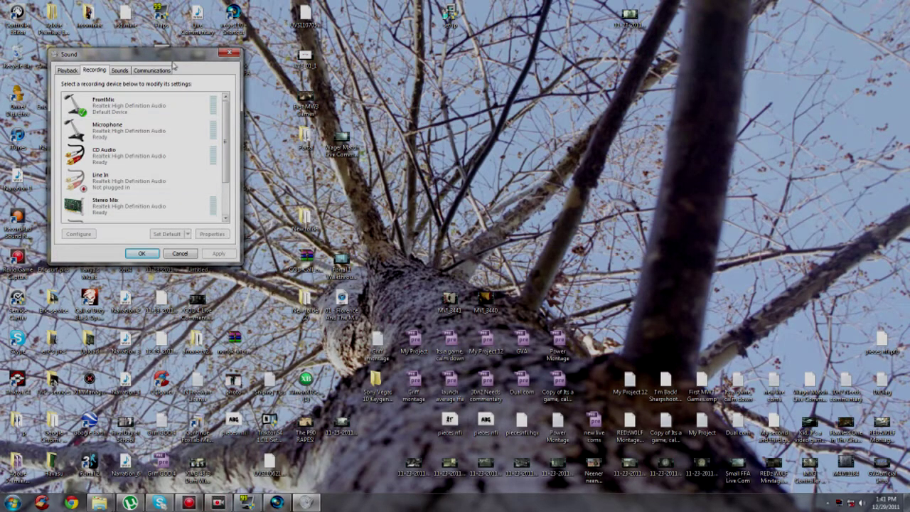
drag(181, 56, 390, 87)
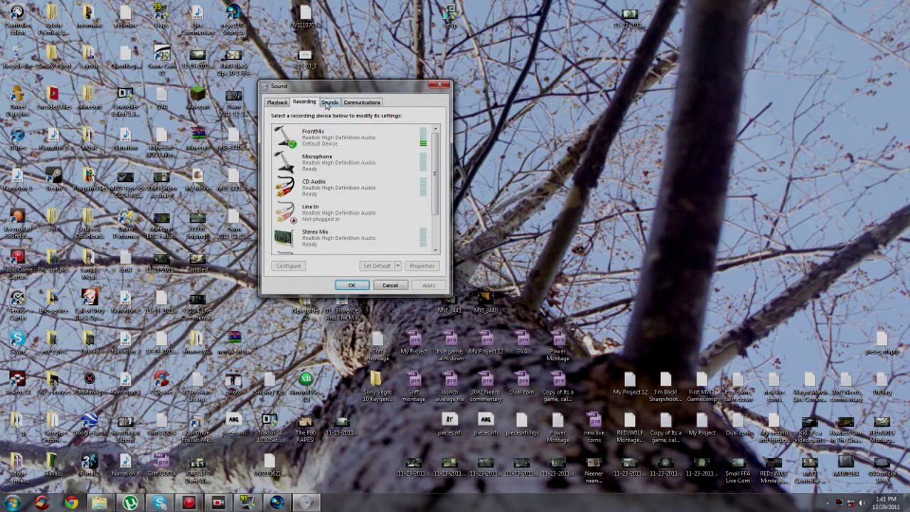
- Lower the Microphone's recording level from 100 to 35 in its Properties Levels tab
right_click(378, 161)
click(417, 229)
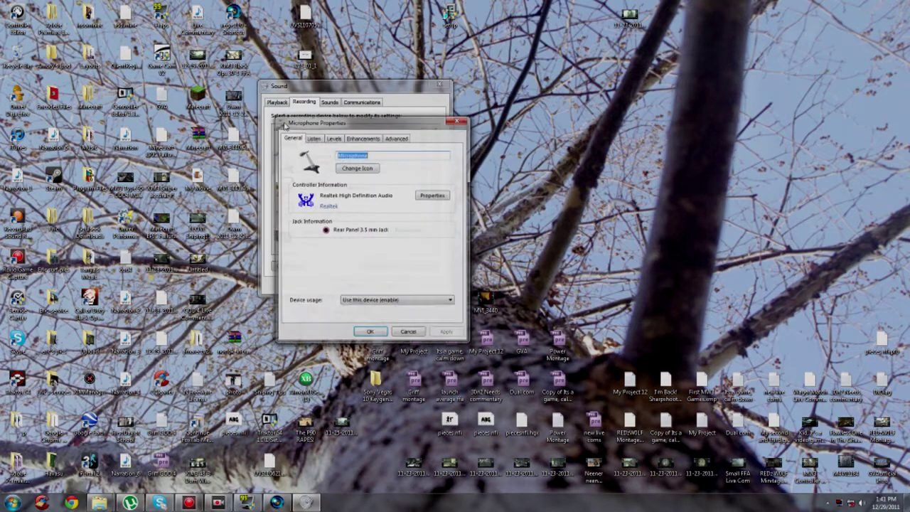
click(334, 139)
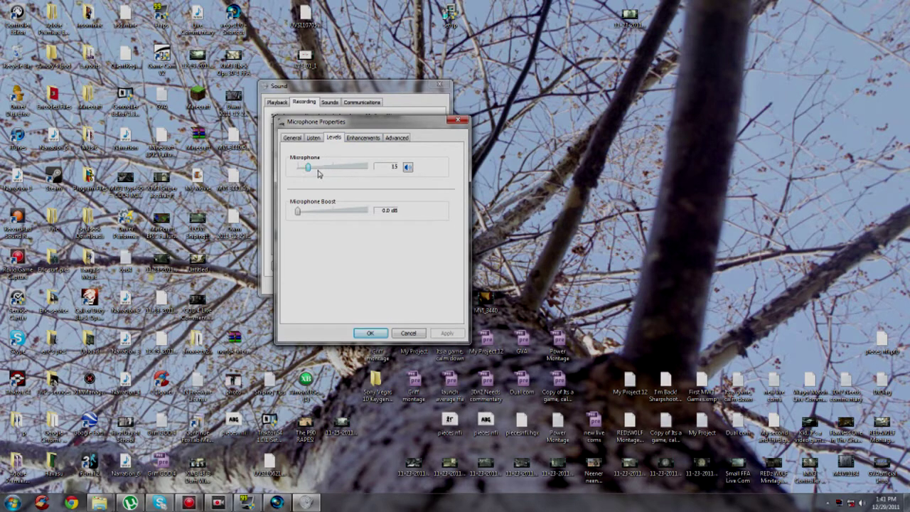
drag(319, 169, 364, 171)
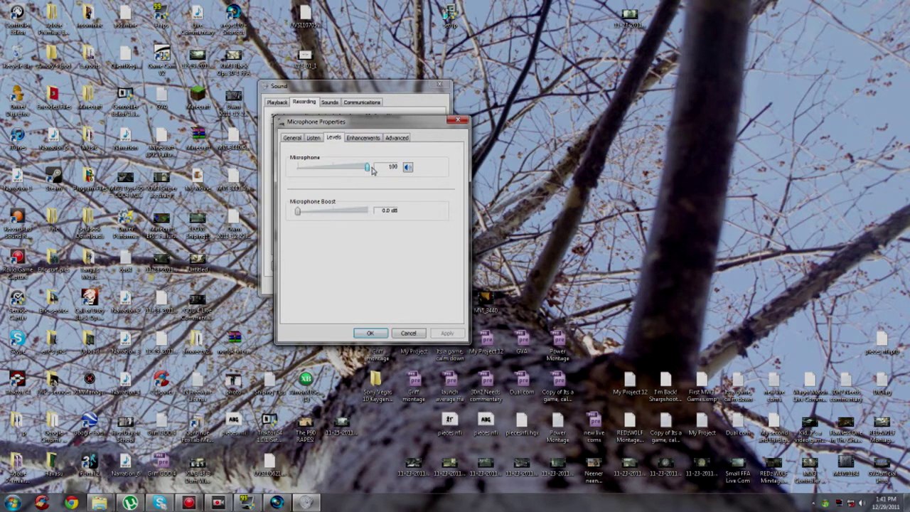
click(370, 333)
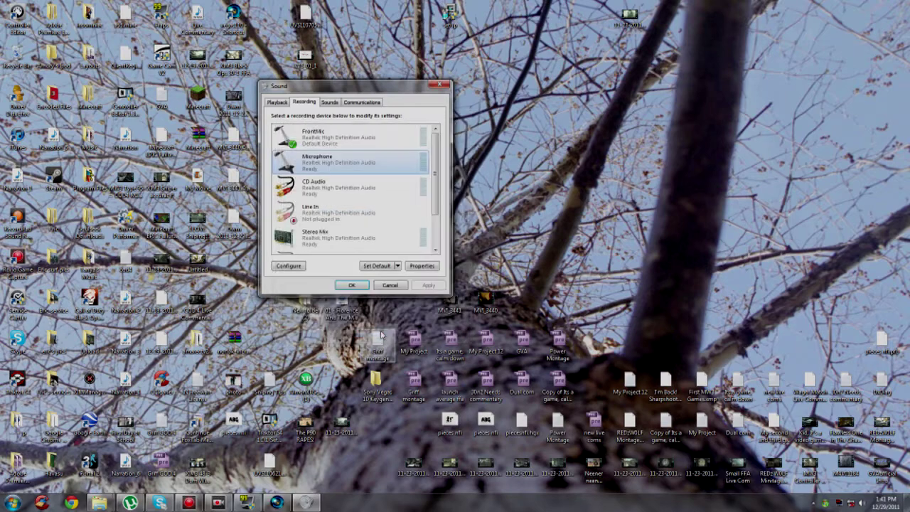
- Recheck the Microphone level at 35, confirm it, and close the Sound settings
right_click(415, 170)
click(445, 243)
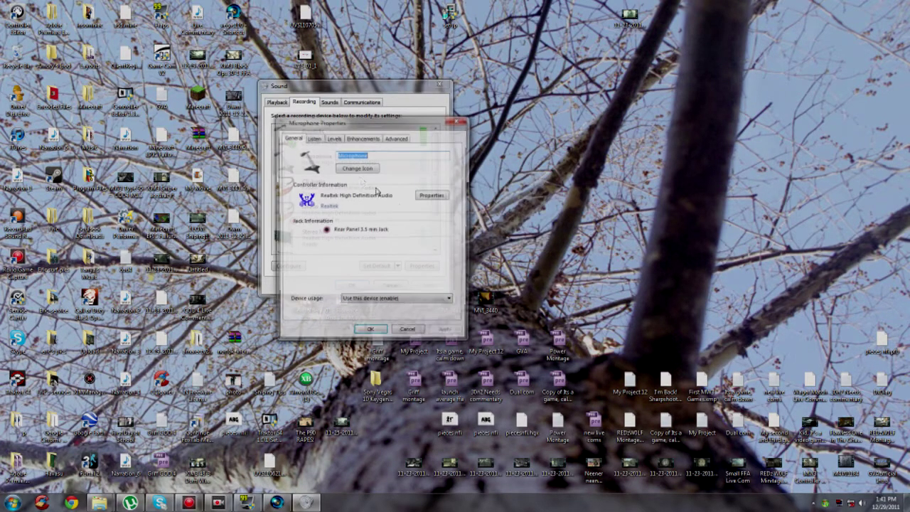
click(333, 138)
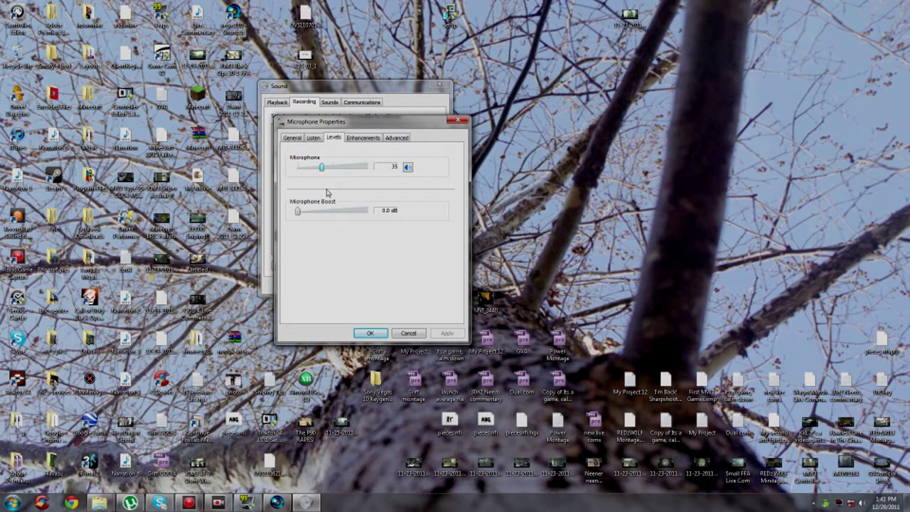
click(373, 334)
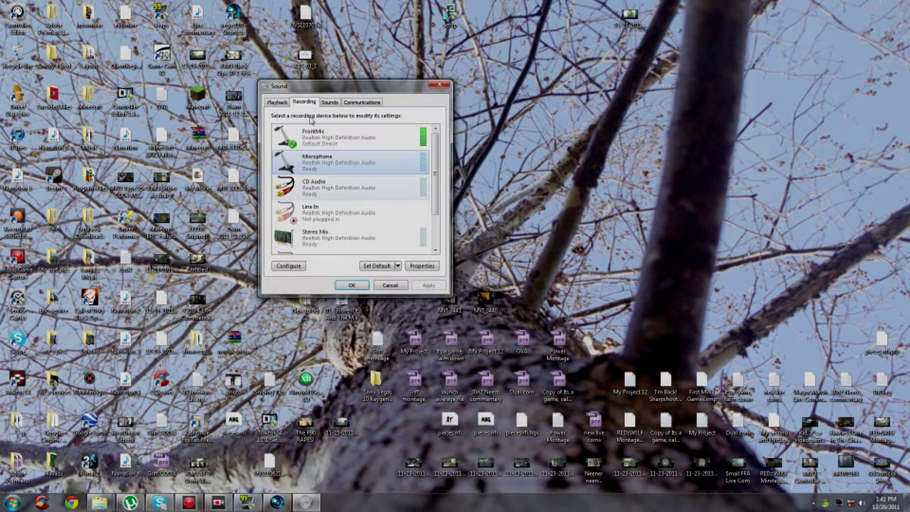
click(351, 286)
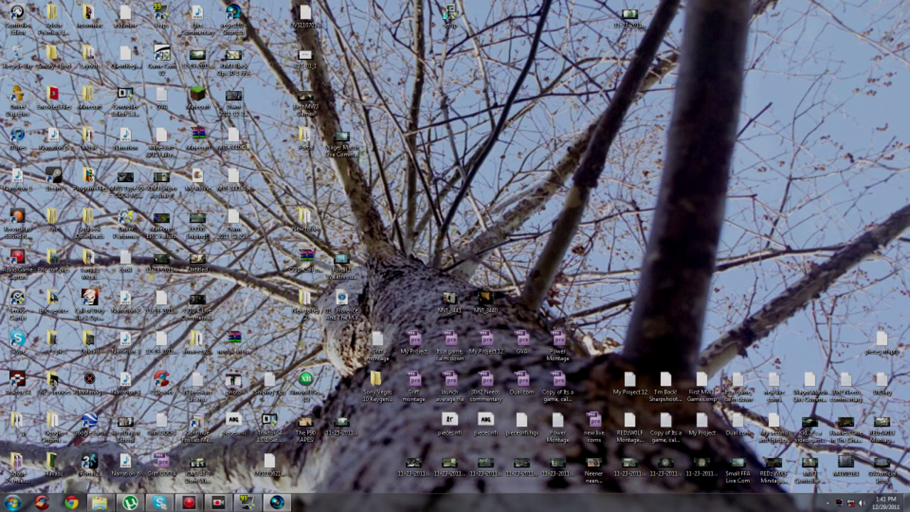
- Restore and enlarge Roxio, then set the Audio Input device to Microphone (Realtek)
click(247, 501)
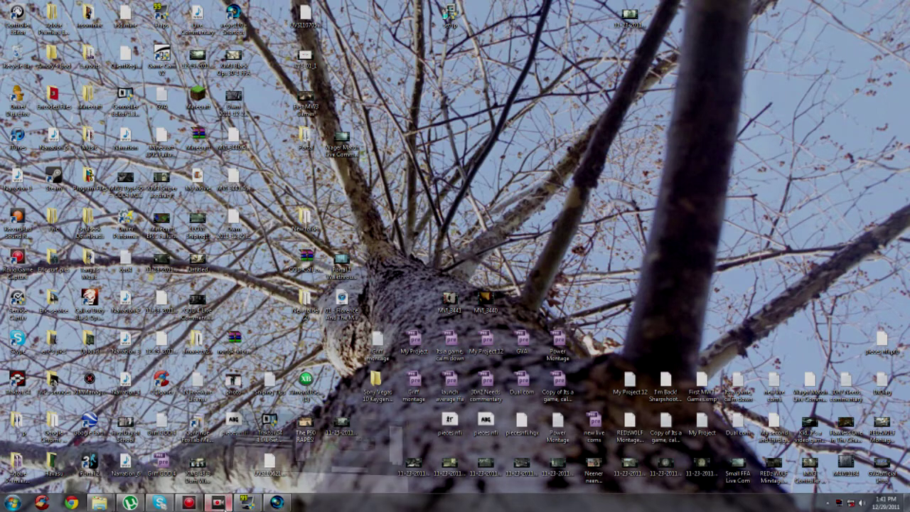
mouse_move(665, 128)
mouse_down()
mouse_move(515, 78)
mouse_move(472, 80)
mouse_move(407, 58)
mouse_up()
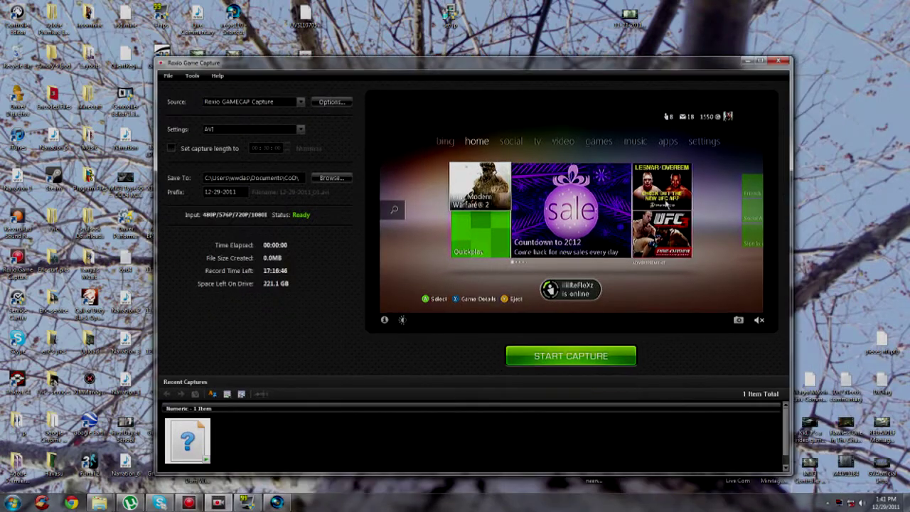
click(331, 102)
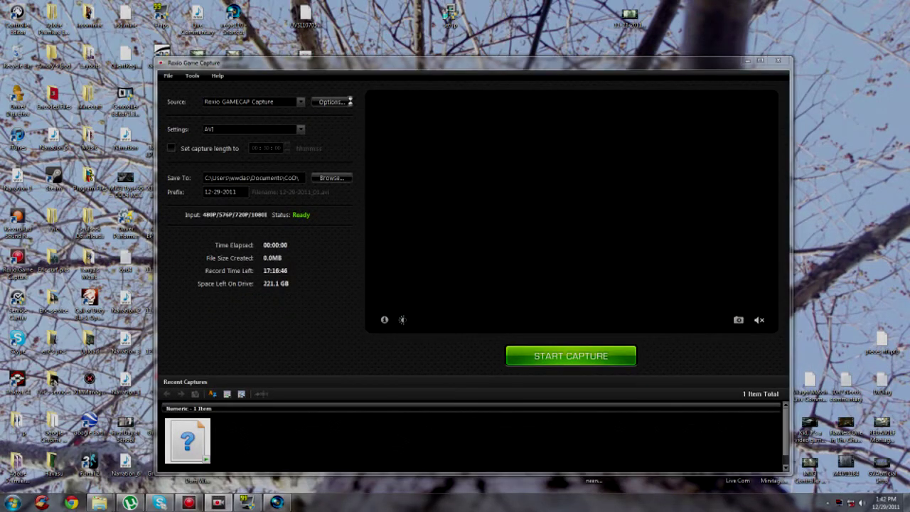
click(431, 190)
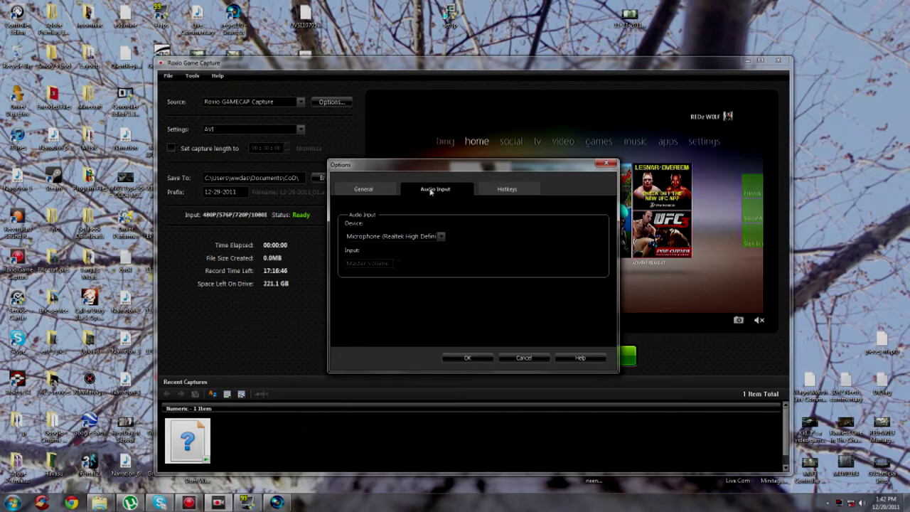
click(441, 236)
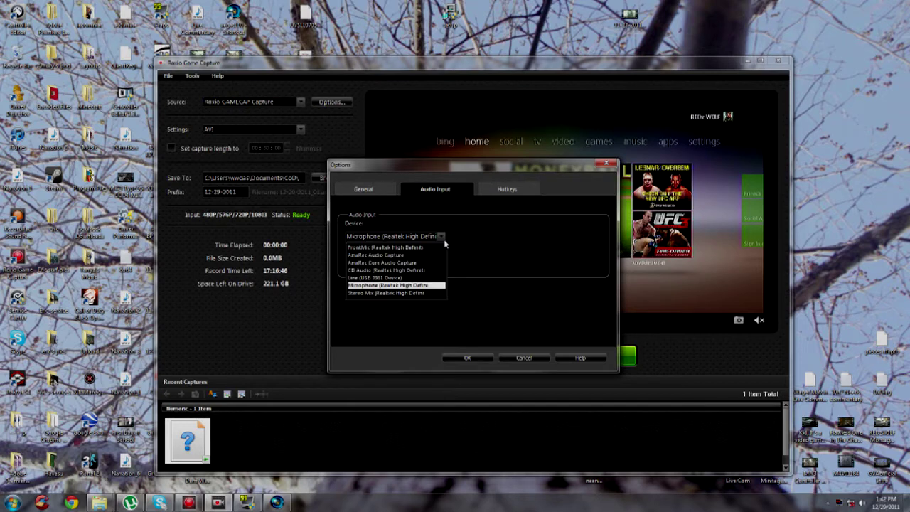
click(403, 285)
click(466, 357)
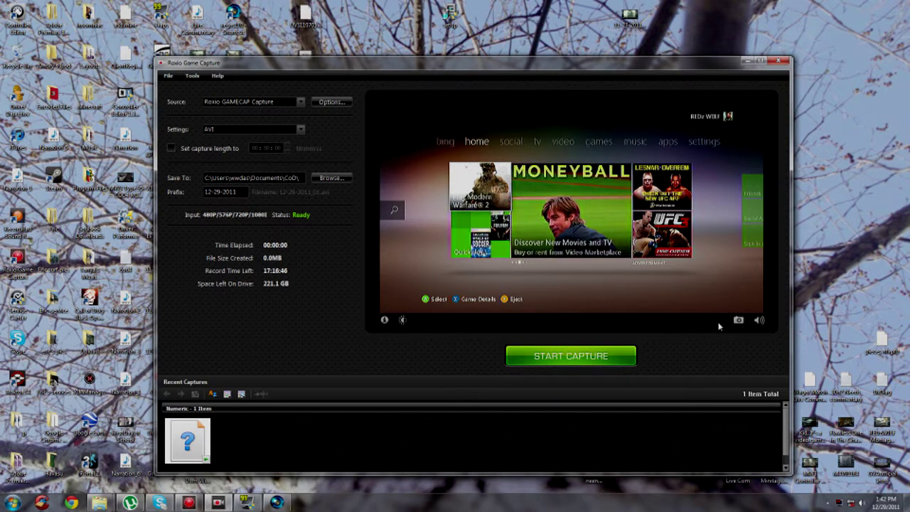
click(758, 320)
click(758, 320)
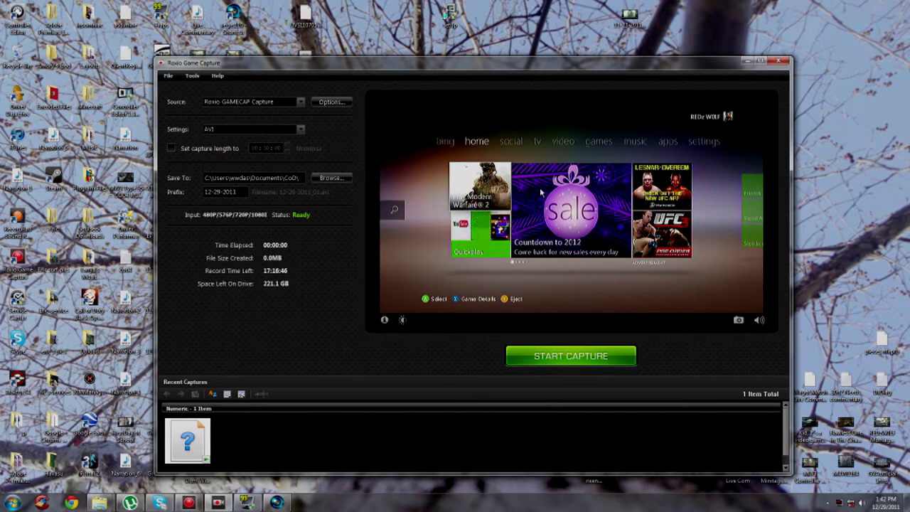
drag(513, 65, 544, 46)
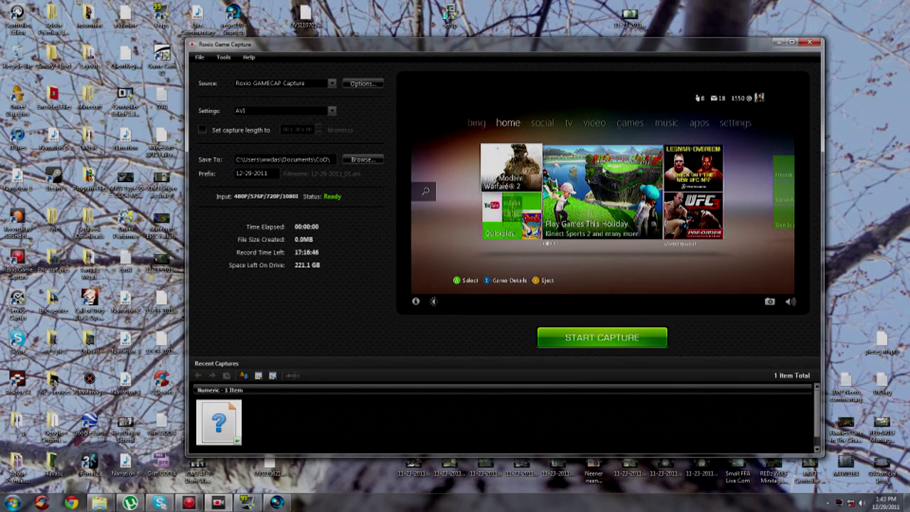
click(779, 42)
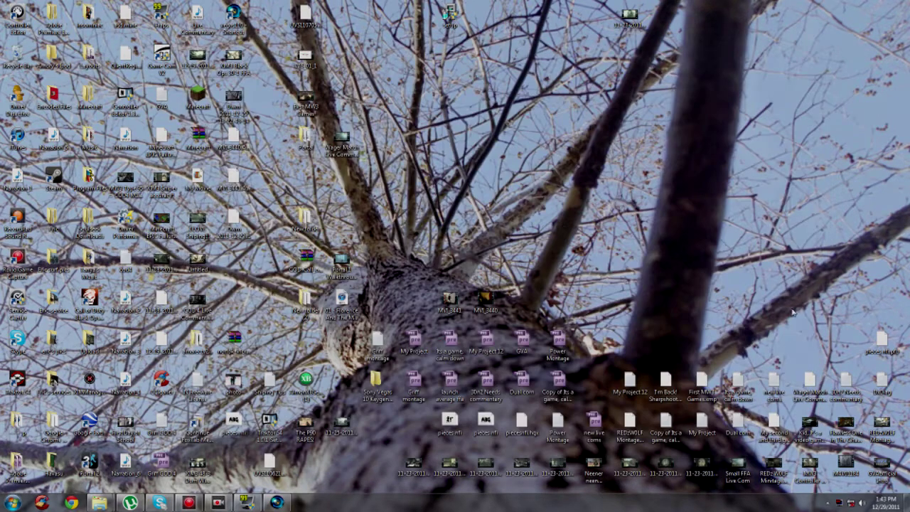
- Reopen the Sound control panel's recording devices to review them, then close it with OK
click(826, 501)
right_click(803, 412)
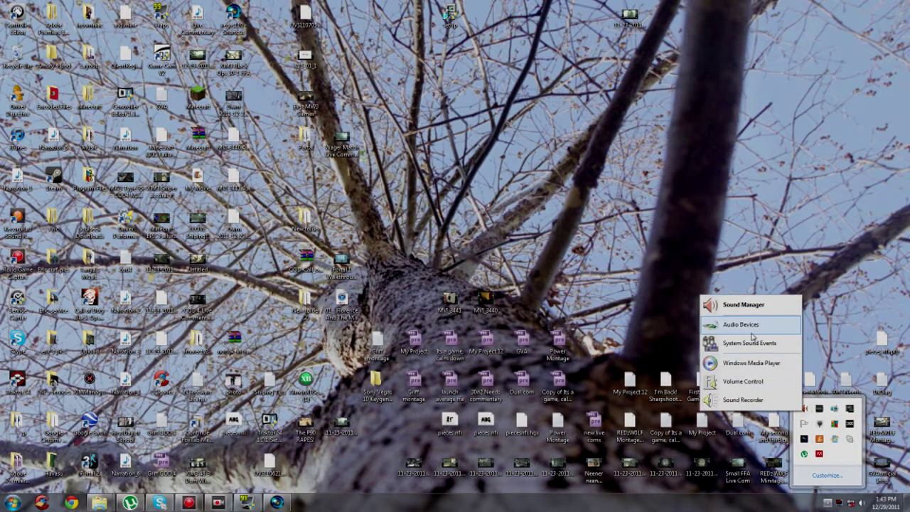
click(732, 323)
drag(123, 74, 231, 71)
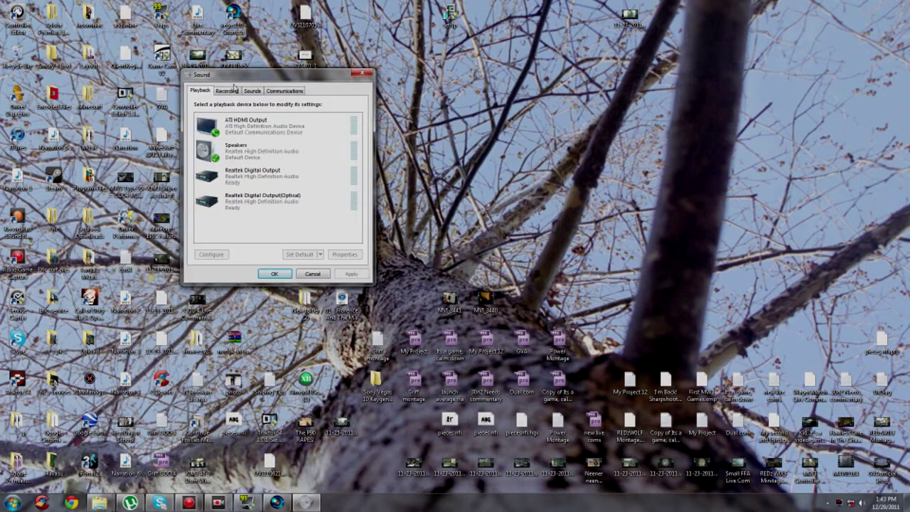
click(227, 90)
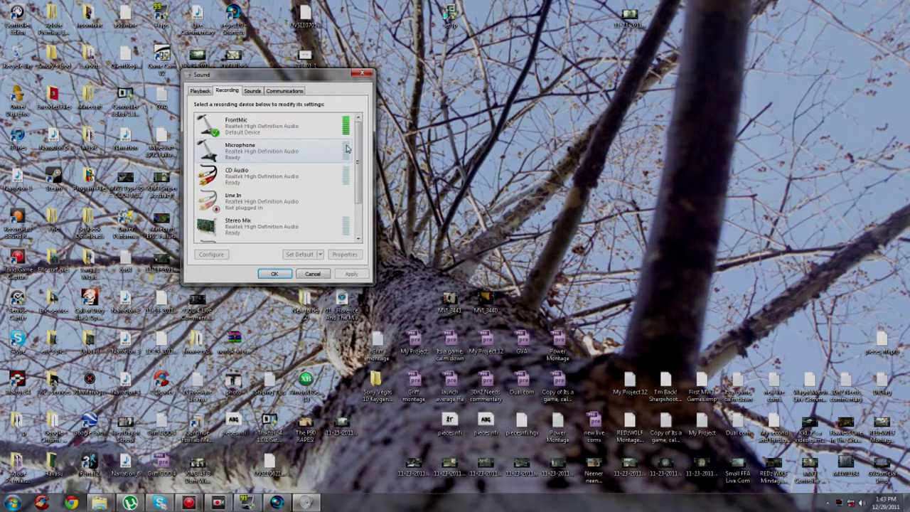
click(273, 274)
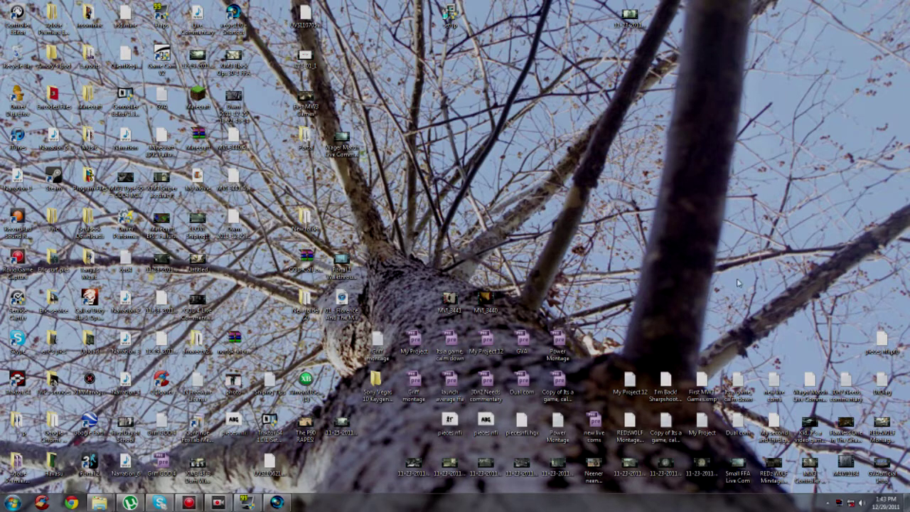